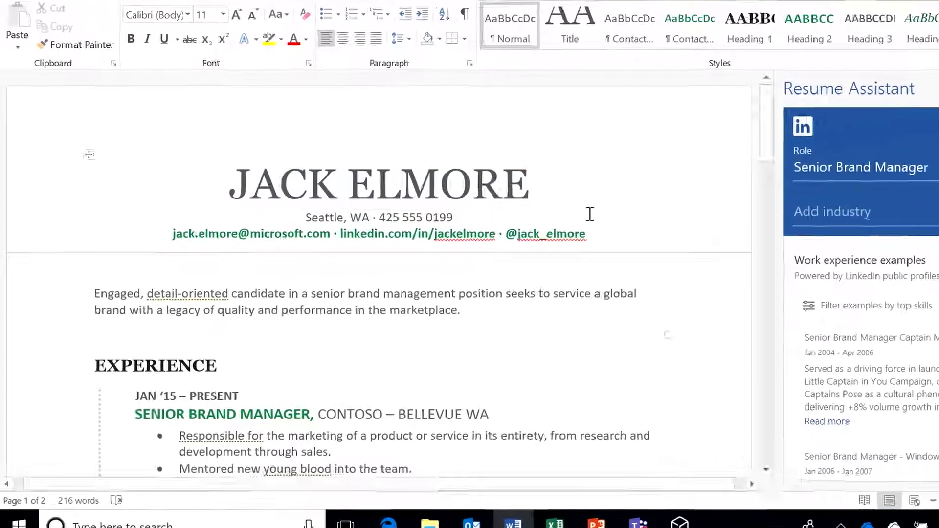
# Step: In the Senior Brand Manager experience bullets, replace "think outside the box" with "think freely" and "young blood" with "new people" using the suggested wording
pyautogui.moveTo(924, 47); pyautogui.dragTo(922, 108)
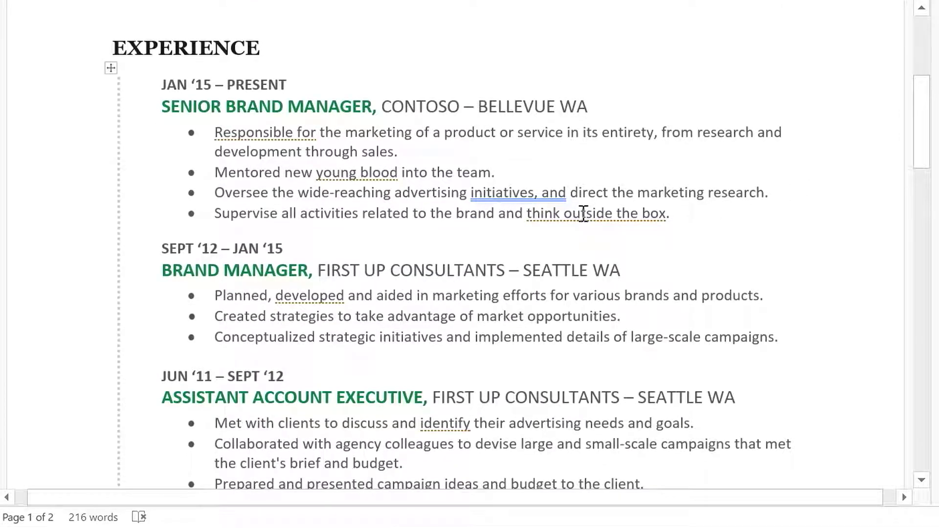
pyautogui.rightClick(583, 213)
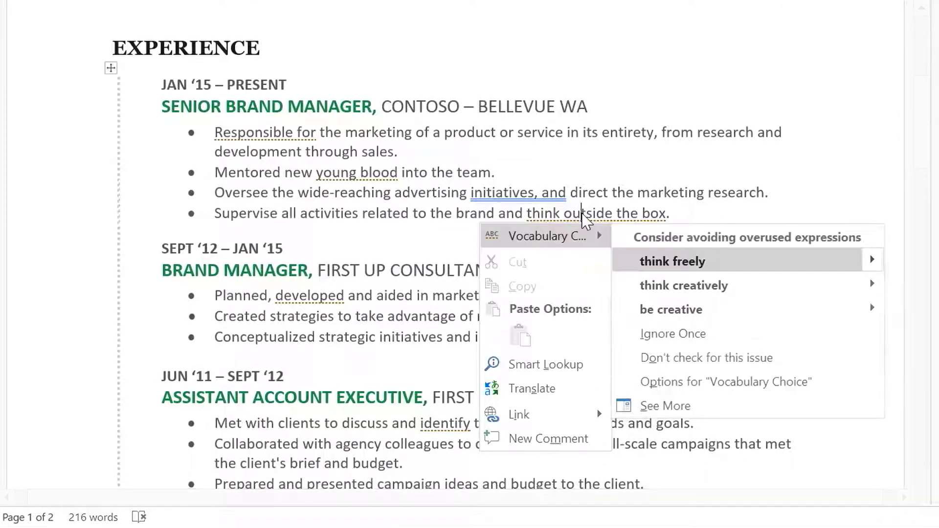
pyautogui.click(673, 262)
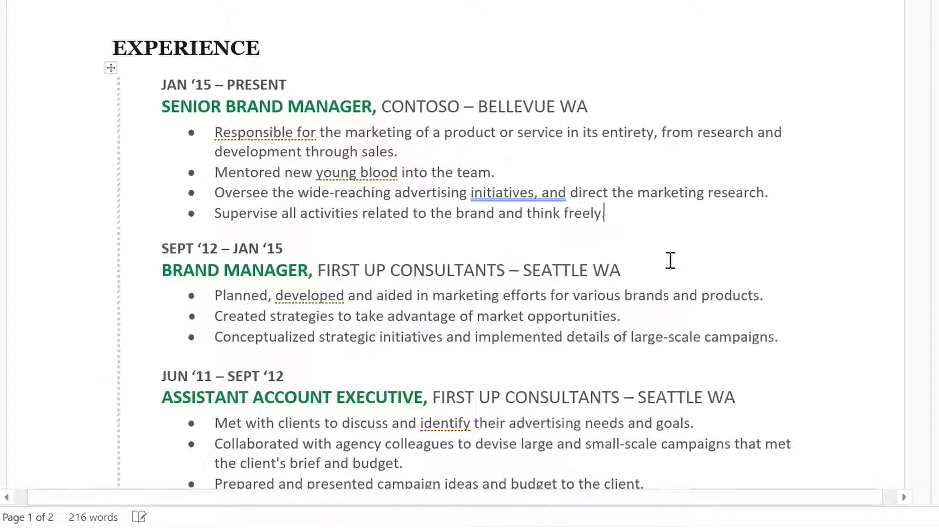
pyautogui.rightClick(364, 174)
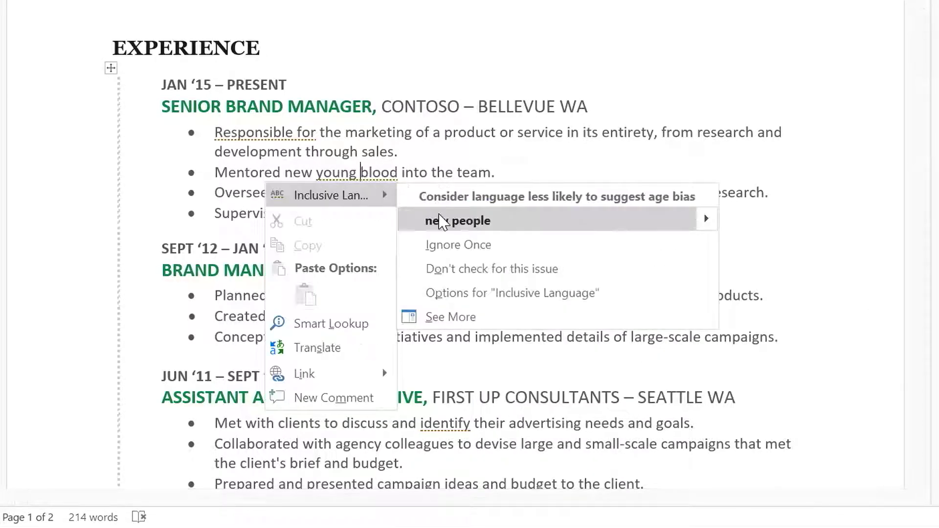
pyautogui.click(440, 220)
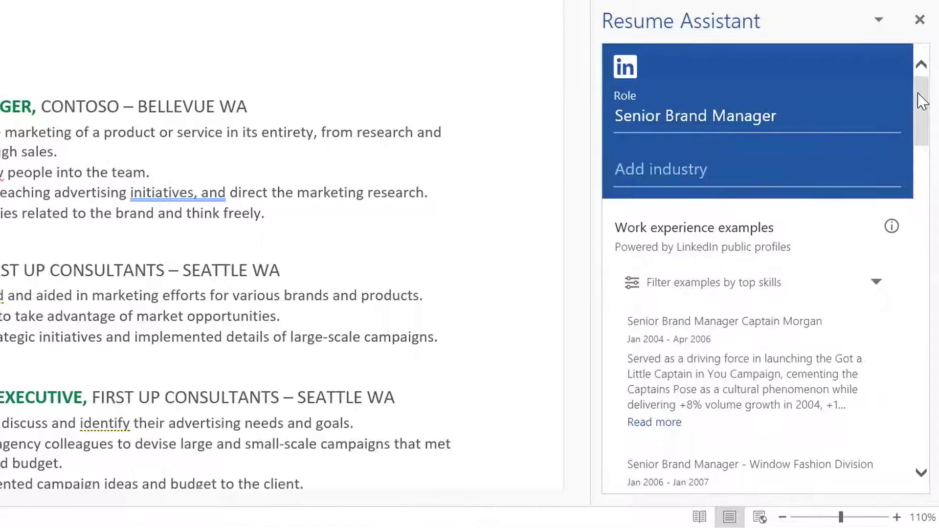
# Step: Open the full list of work experience examples in the Resume Assistant and view its top-skills filter options
pyautogui.moveTo(922, 101); pyautogui.dragTo(932, 144)
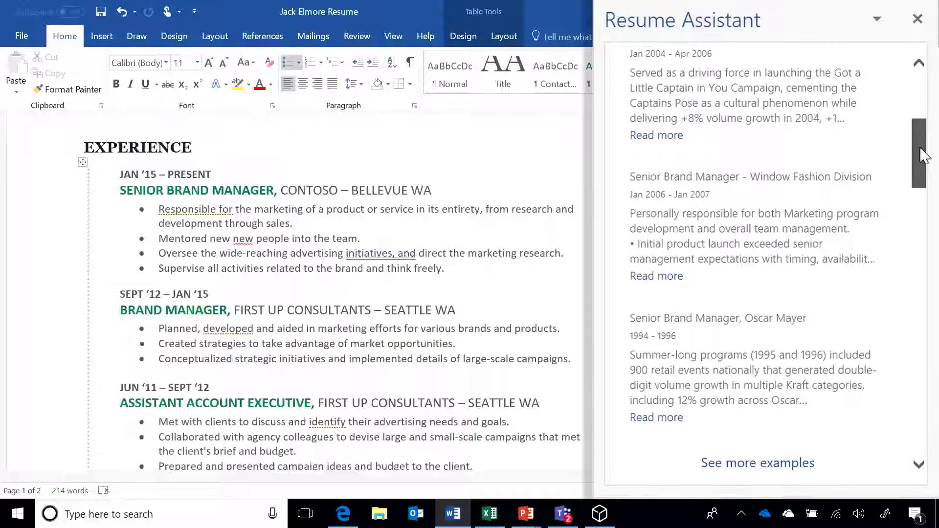
pyautogui.moveTo(922, 153); pyautogui.dragTo(926, 174)
pyautogui.click(768, 318)
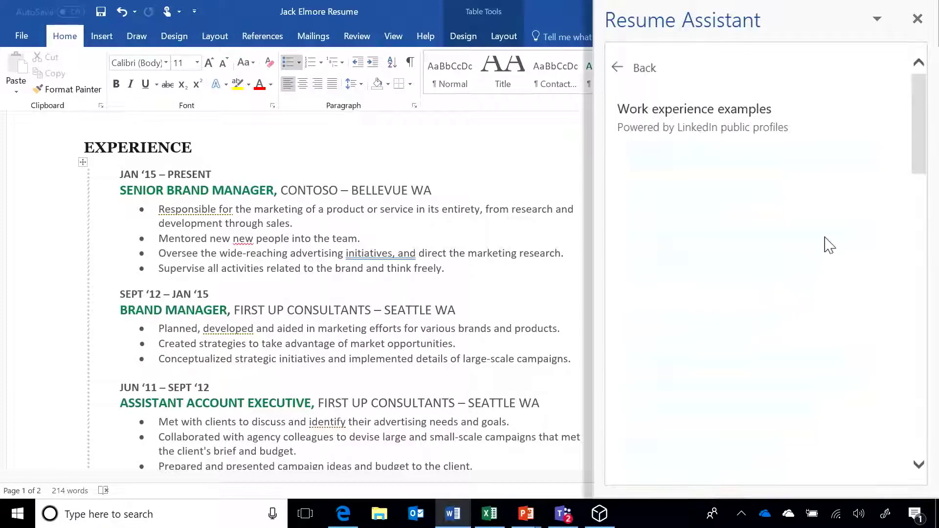
pyautogui.click(828, 165)
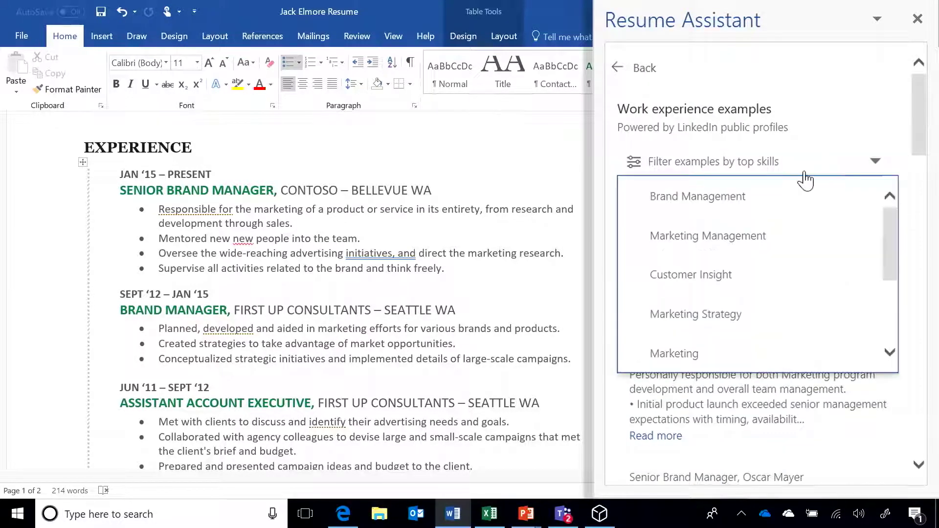
pyautogui.click(901, 110)
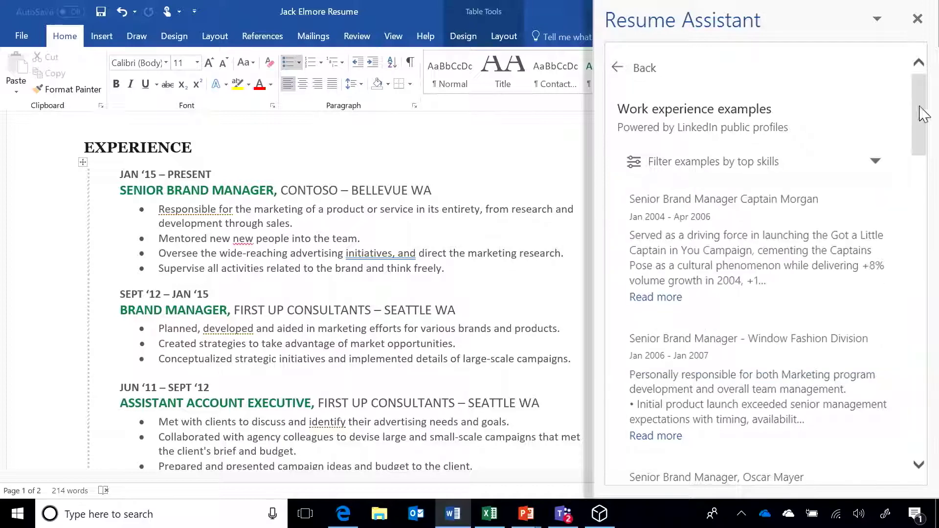
# Step: Review the Senior Brand Manager work experience examples down past the LinkedIn ProFinder offer and return to the start of the list
pyautogui.moveTo(924, 105); pyautogui.dragTo(923, 206)
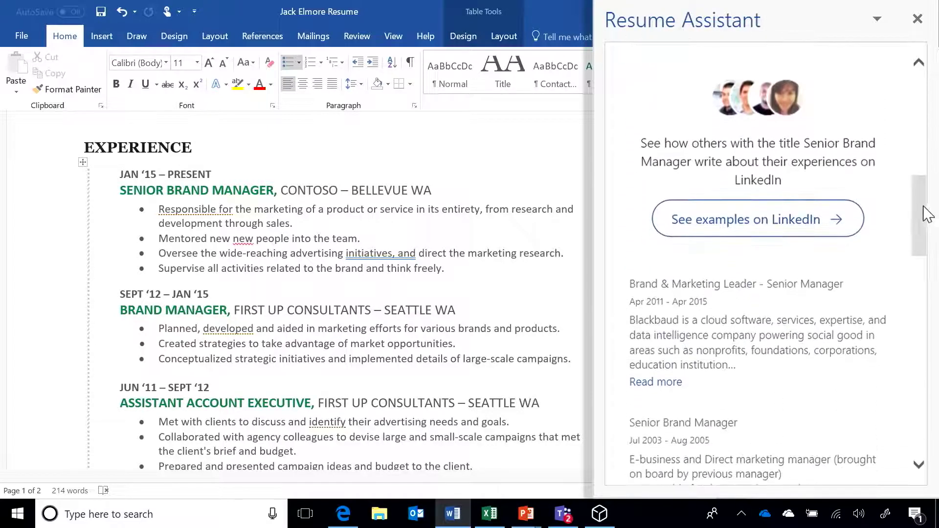
pyautogui.moveTo(909, 200); pyautogui.dragTo(915, 326)
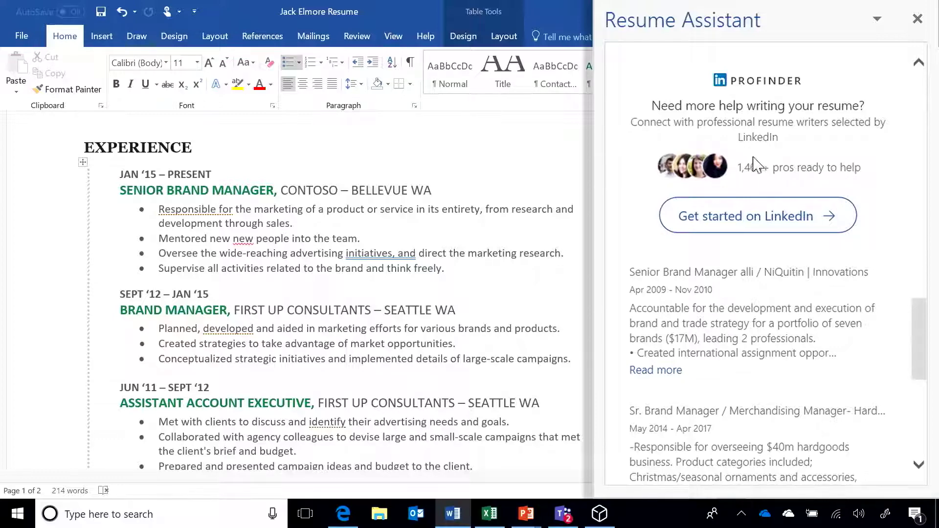
pyautogui.moveTo(920, 327); pyautogui.dragTo(917, 395)
pyautogui.moveTo(918, 347); pyautogui.dragTo(856, 37)
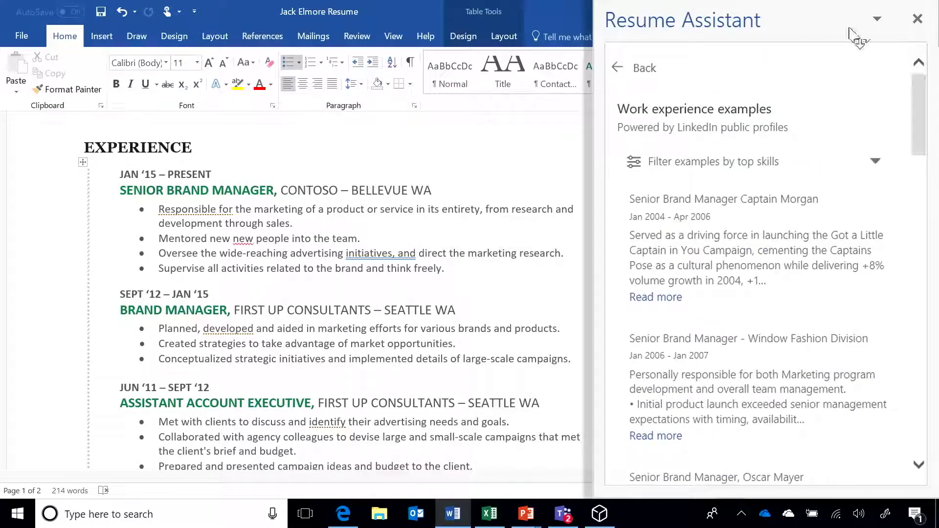
# Step: Return to the Resume Assistant overview and examine its top skills, resume-writing articles and suggested jobs
pyautogui.click(636, 71)
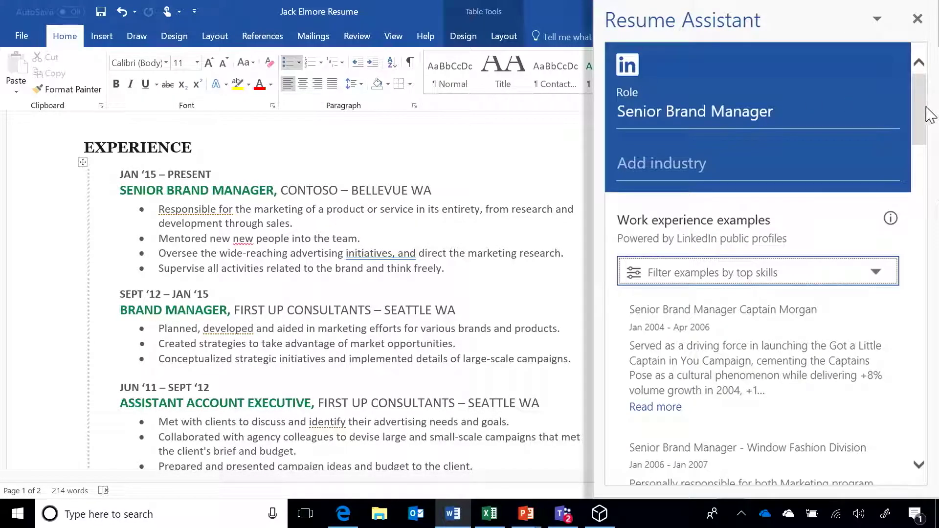
pyautogui.moveTo(923, 104); pyautogui.dragTo(928, 223)
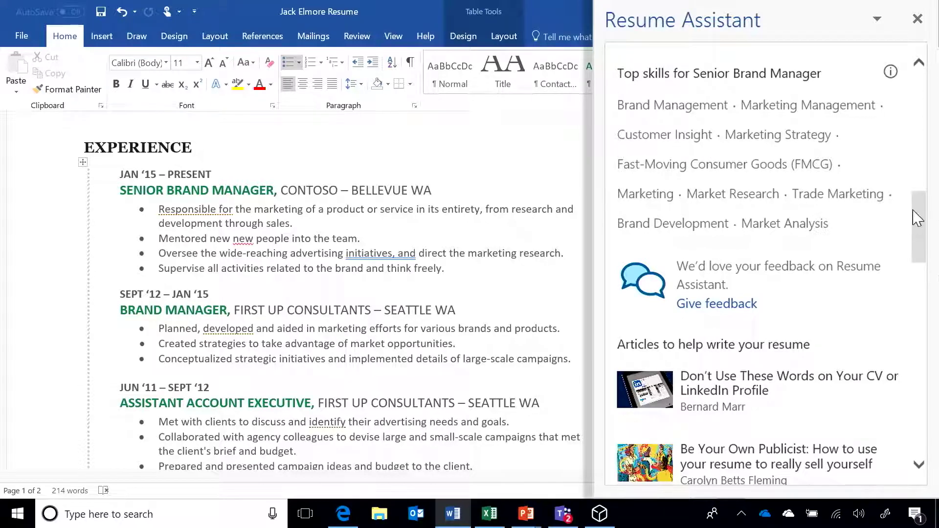
pyautogui.moveTo(928, 213); pyautogui.dragTo(915, 406)
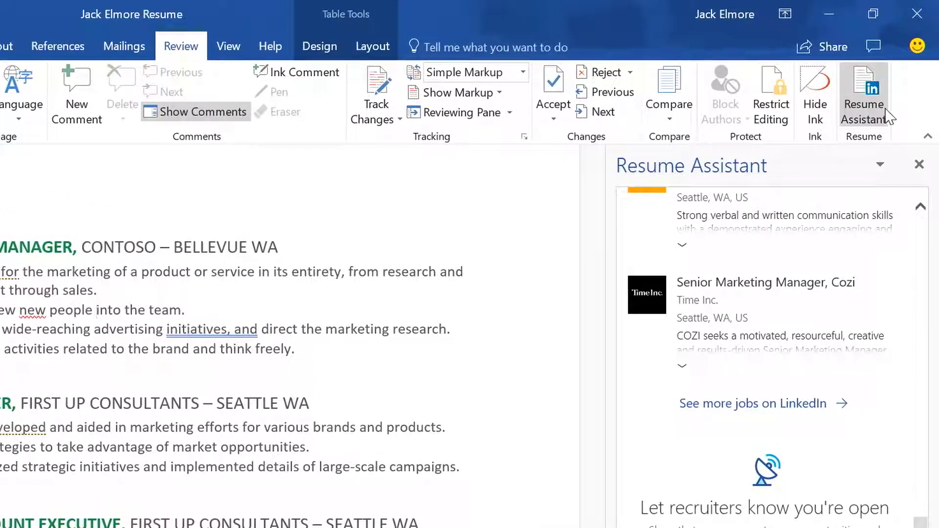
# Step: Open Word's options and examine the setting for showing LinkedIn features in Office applications
pyautogui.click(27, 44)
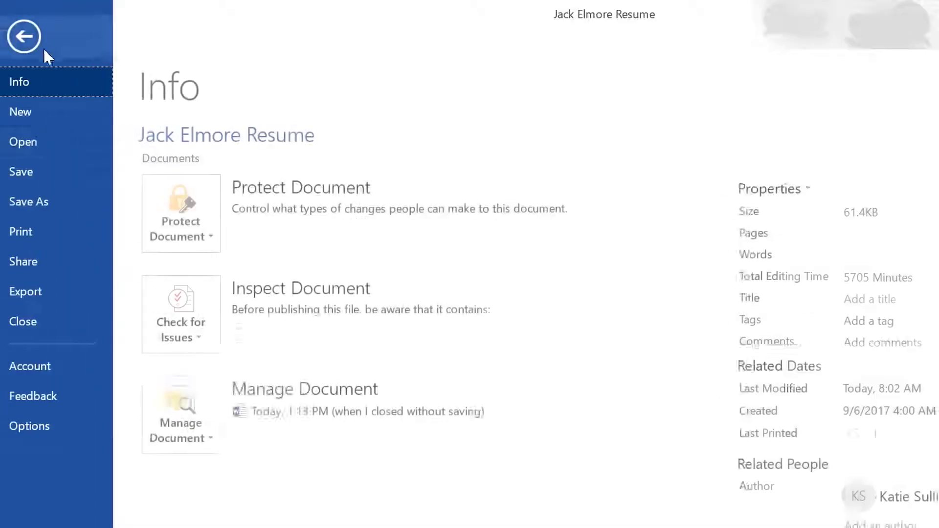
pyautogui.click(74, 426)
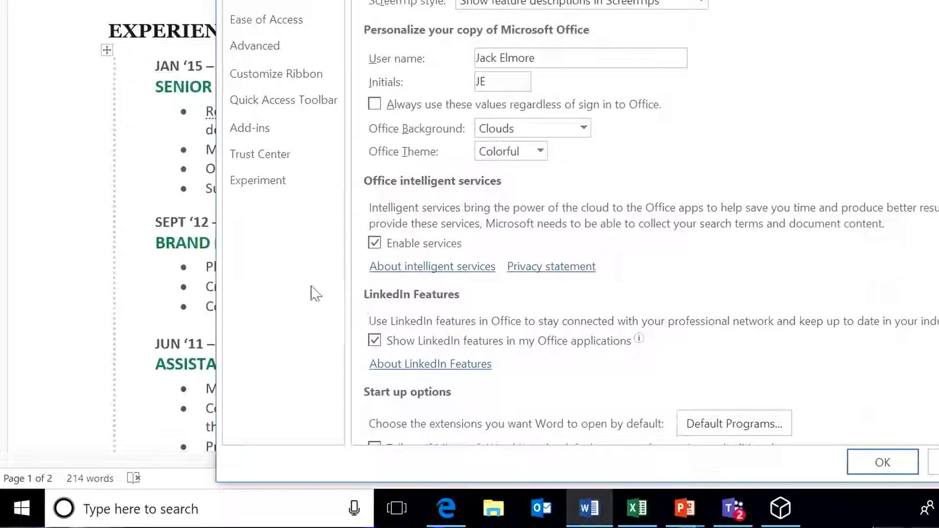
pyautogui.moveTo(612, 350)
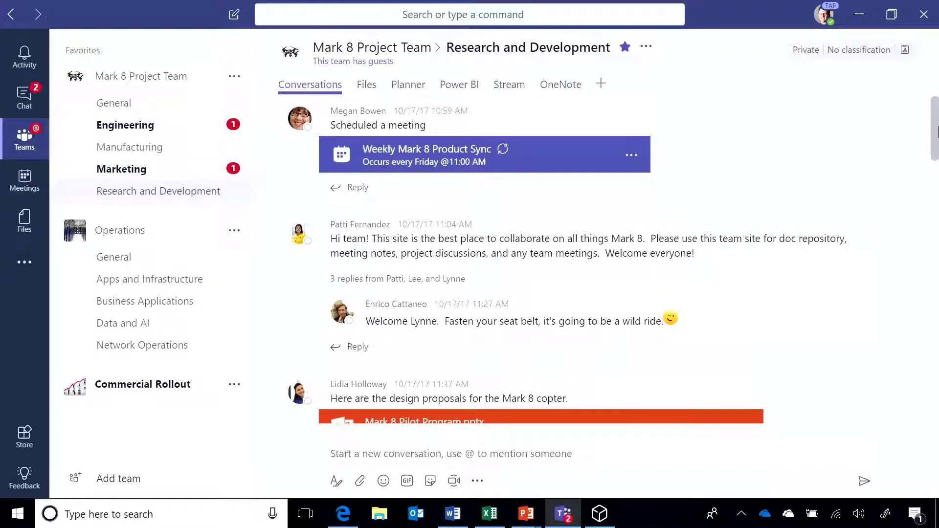
# Step: Read the Research and Development channel's conversations, expanding the three replies to the team welcome post
pyautogui.moveTo(937, 128); pyautogui.dragTo(937, 138)
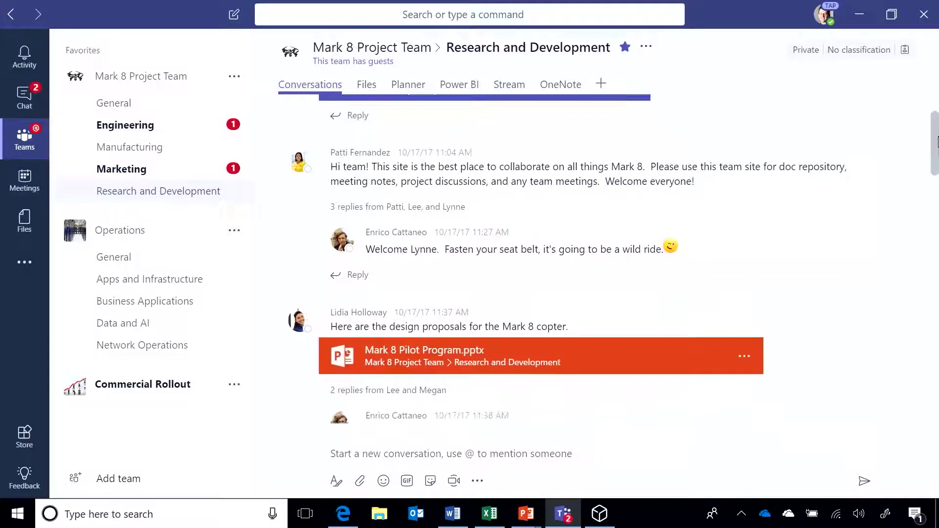
pyautogui.click(420, 208)
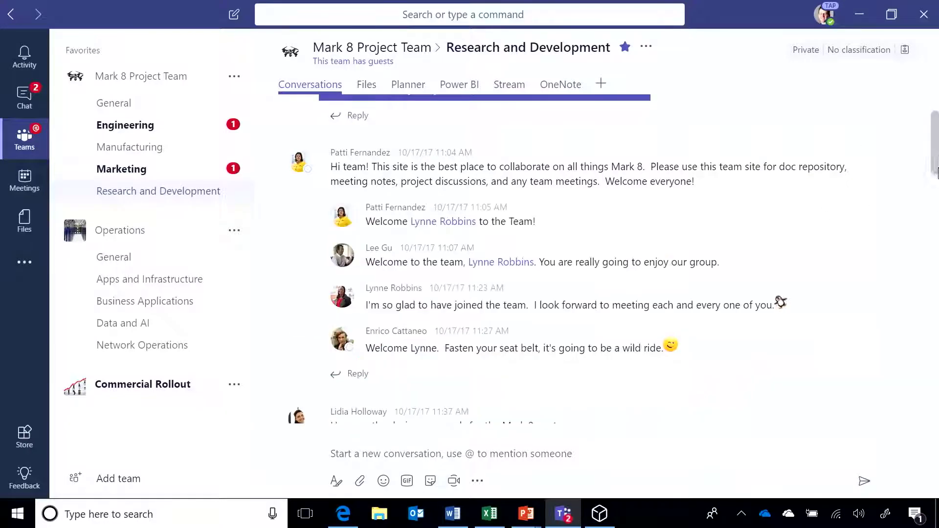
pyautogui.moveTo(934, 160); pyautogui.dragTo(936, 216)
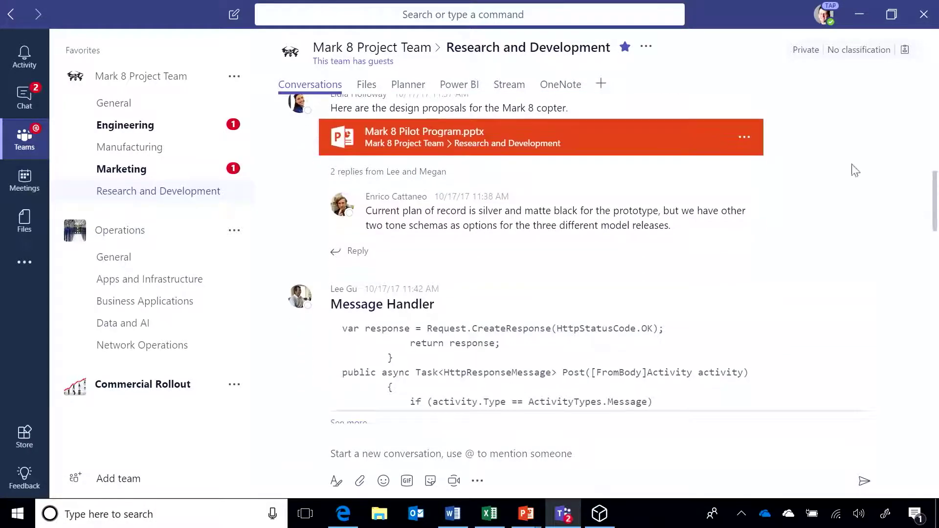
# Step: Play the Quarterly State of Contoso video from the channel's Stream collection and pause it after a few seconds
pyautogui.click(519, 93)
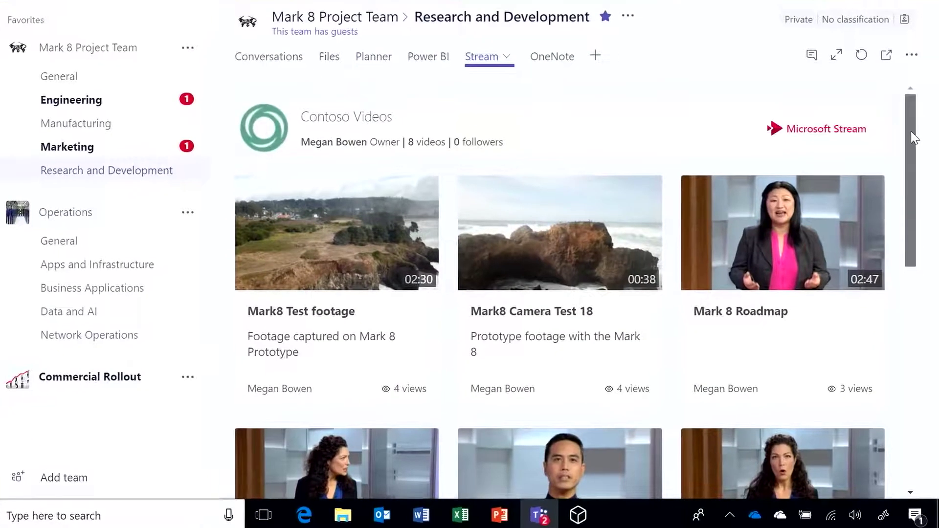
pyautogui.moveTo(909, 154); pyautogui.dragTo(892, 252)
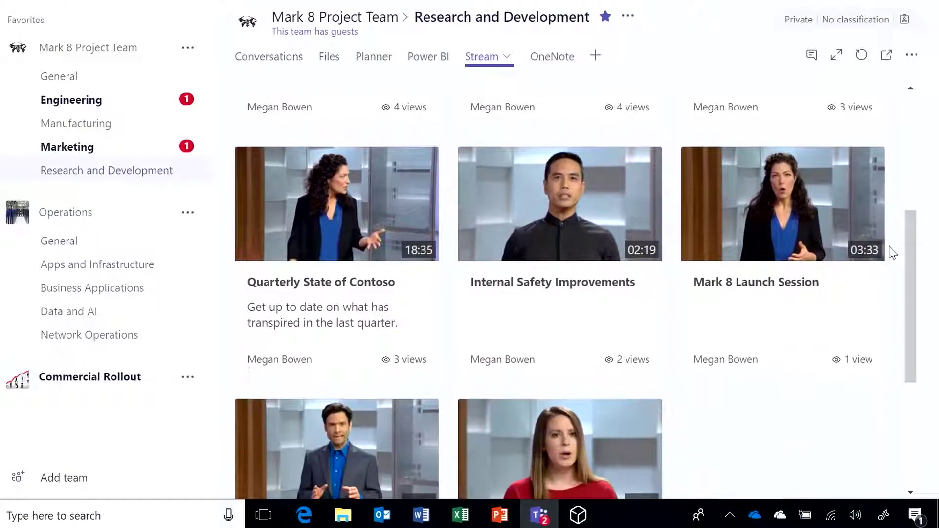
pyautogui.click(325, 246)
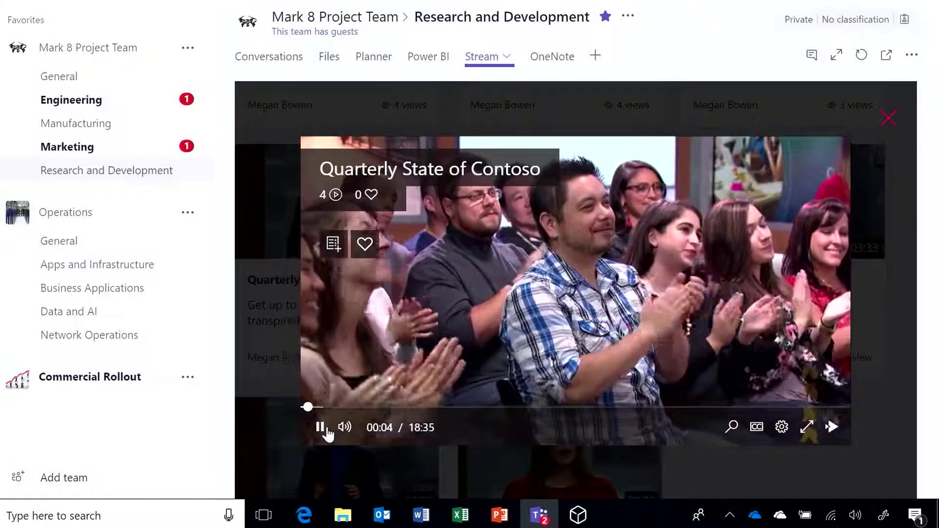
pyautogui.click(320, 428)
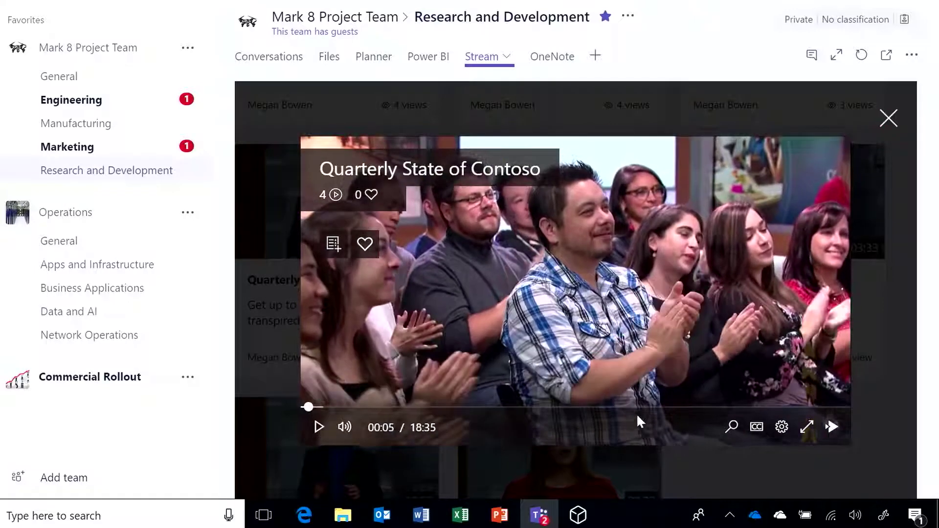
# Step: Open the video in Microsoft Stream and jump to segments of the second, third and first speakers on the People timeline
pyautogui.click(834, 429)
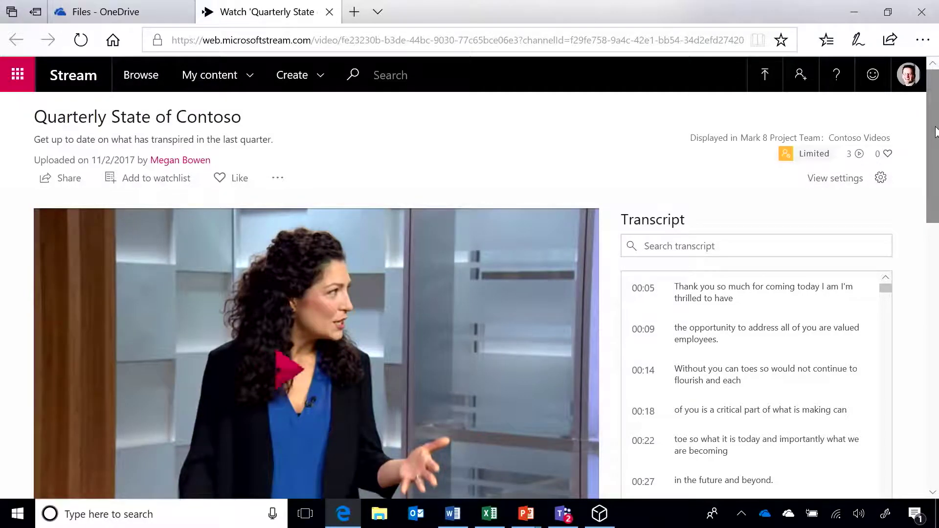
pyautogui.moveTo(935, 131); pyautogui.dragTo(934, 214)
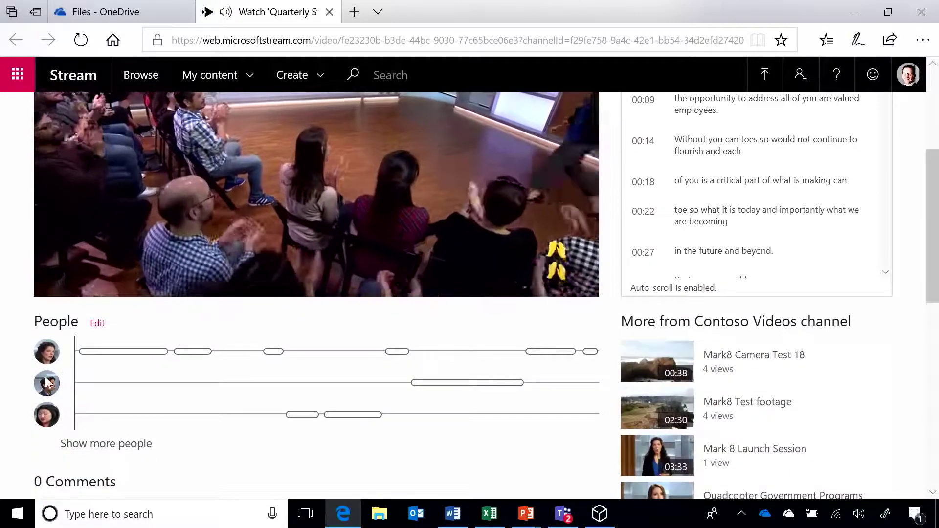
pyautogui.click(425, 384)
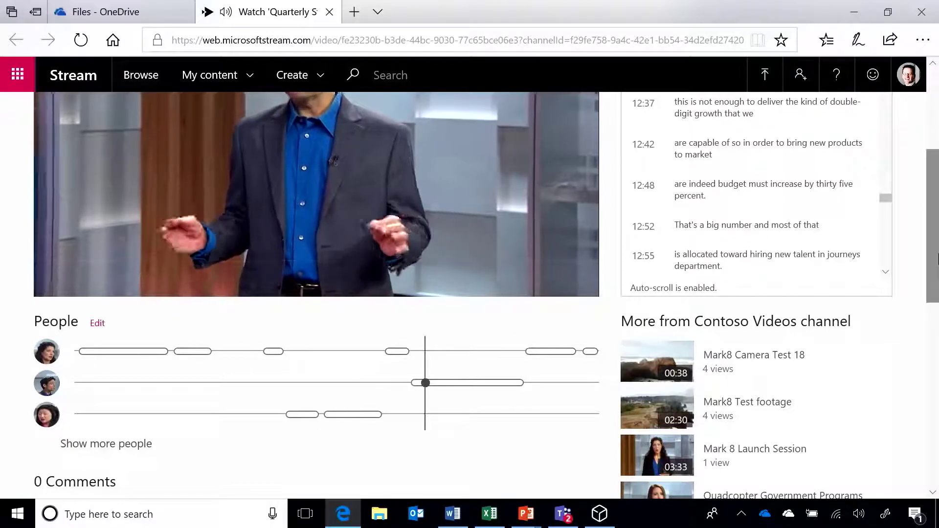
pyautogui.moveTo(935, 259); pyautogui.dragTo(936, 243)
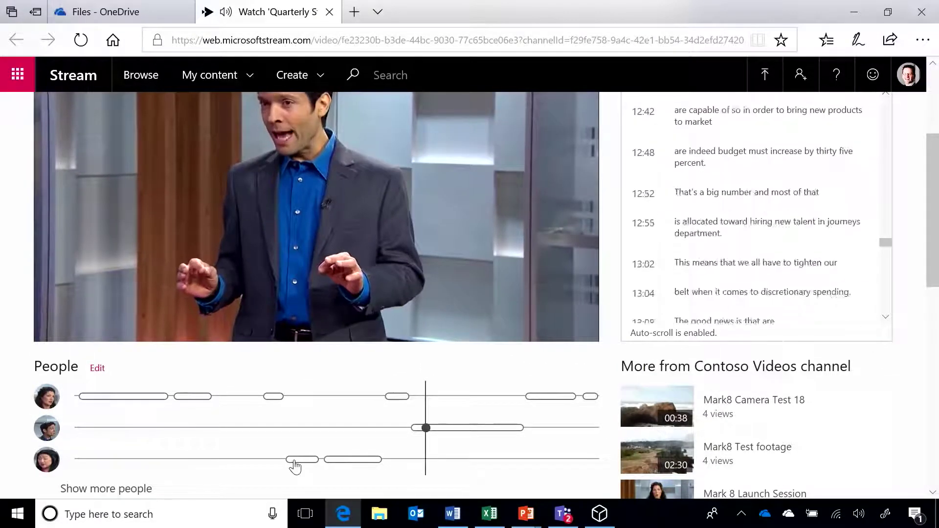
pyautogui.click(294, 460)
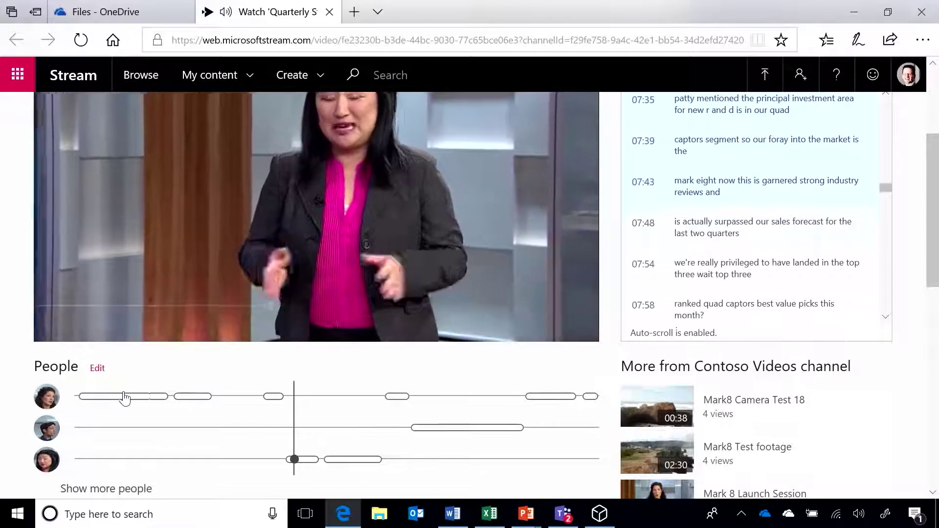
pyautogui.click(123, 397)
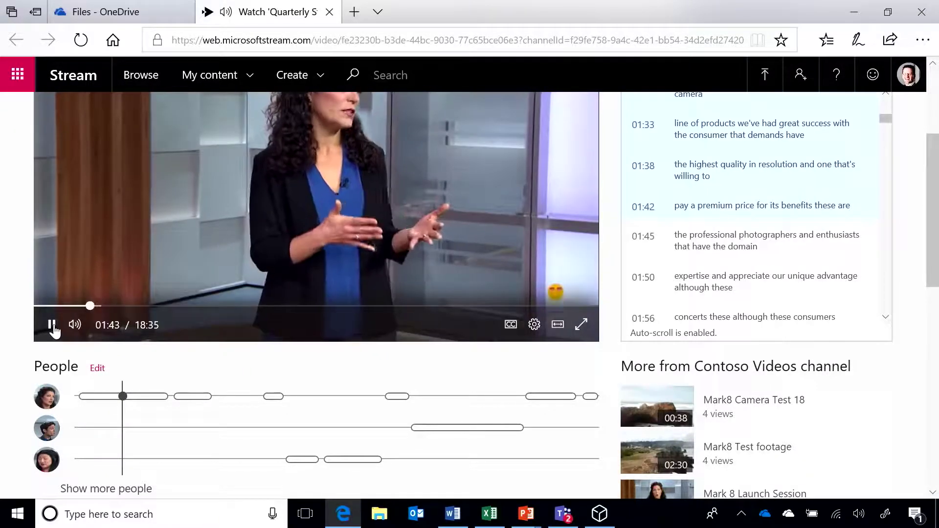
# Step: Jump to the third speaker's first segment, return to the first speaker's opening segment, and pause the video there
pyautogui.moveTo(932, 259); pyautogui.dragTo(937, 209)
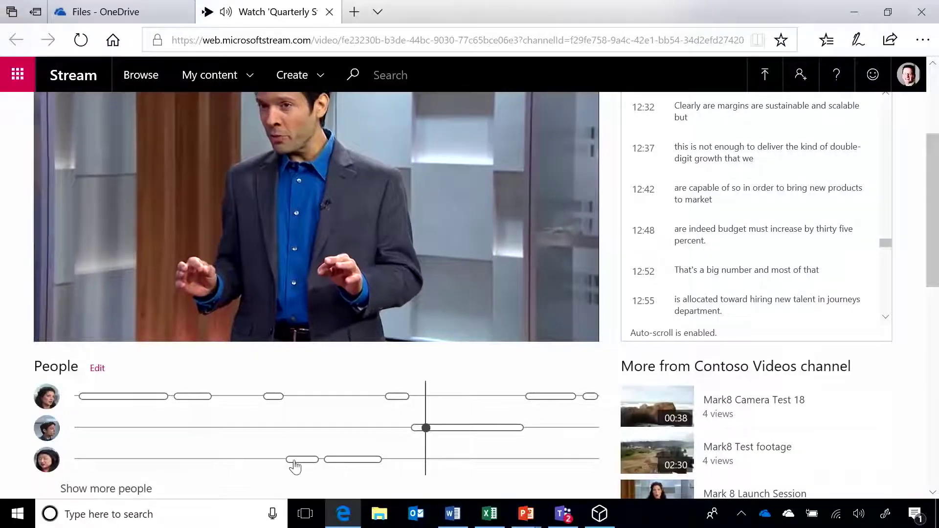
pyautogui.click(294, 461)
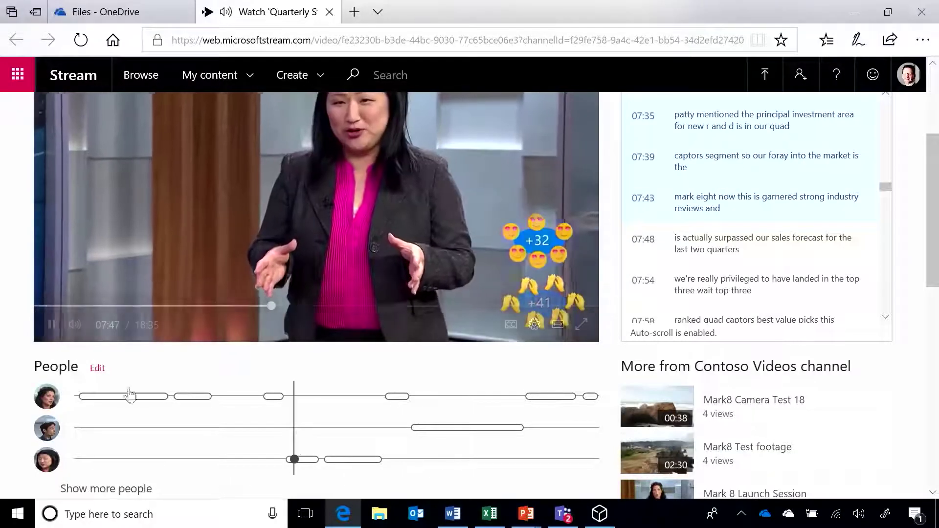
pyautogui.click(123, 396)
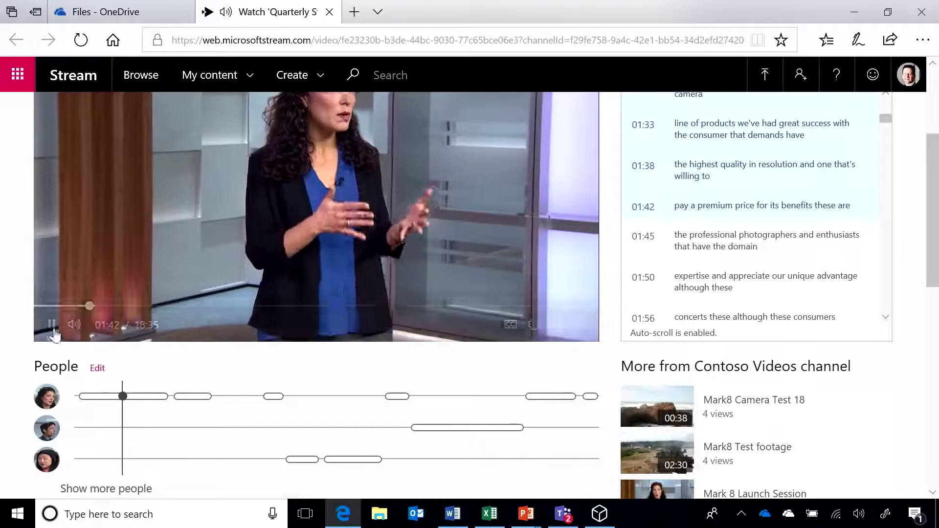
pyautogui.click(53, 326)
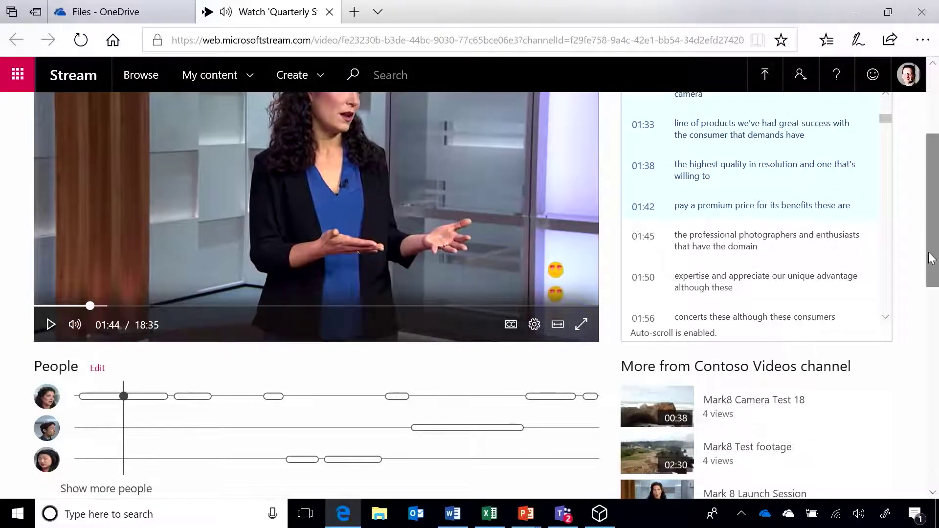
pyautogui.scroll(3, 937, 254)
pyautogui.click(729, 201)
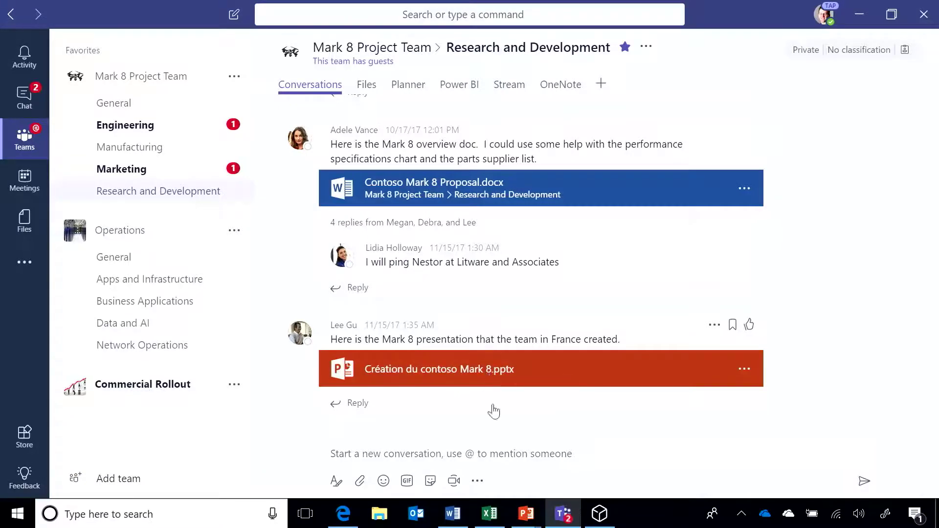
# Step: Switch to the Création du contoso Mark 8 presentation in PowerPoint and translate its slides from French to English, saving the copy as Création du contoso Mark 8_en
pyautogui.moveTo(523, 518)
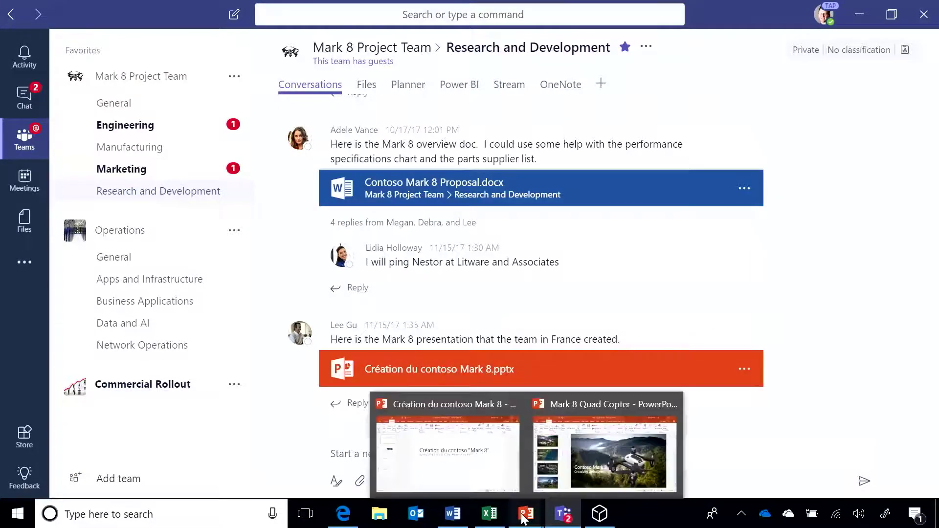
pyautogui.click(469, 475)
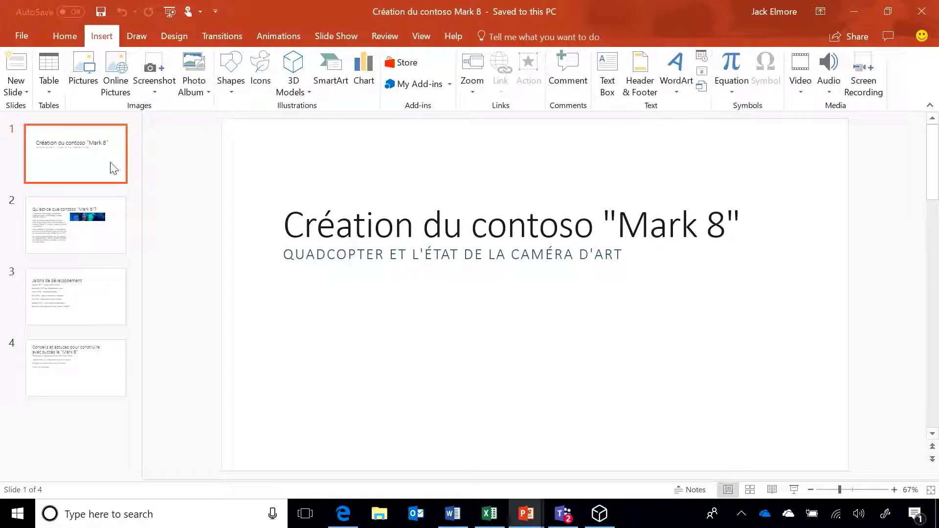
pyautogui.click(336, 38)
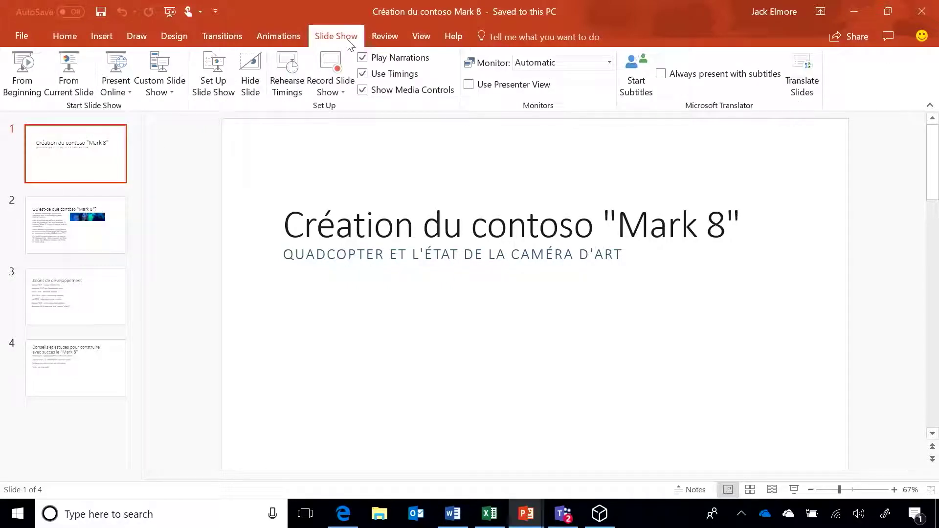
pyautogui.click(799, 78)
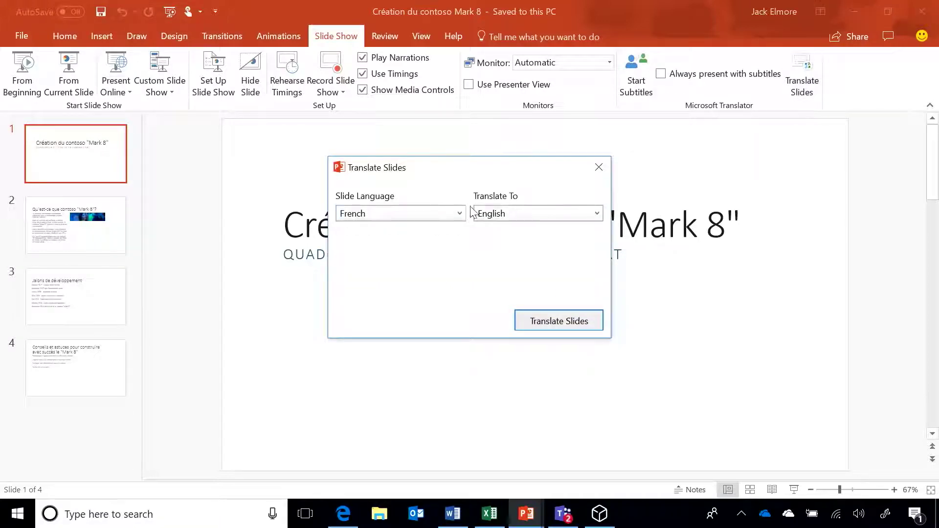
pyautogui.click(533, 320)
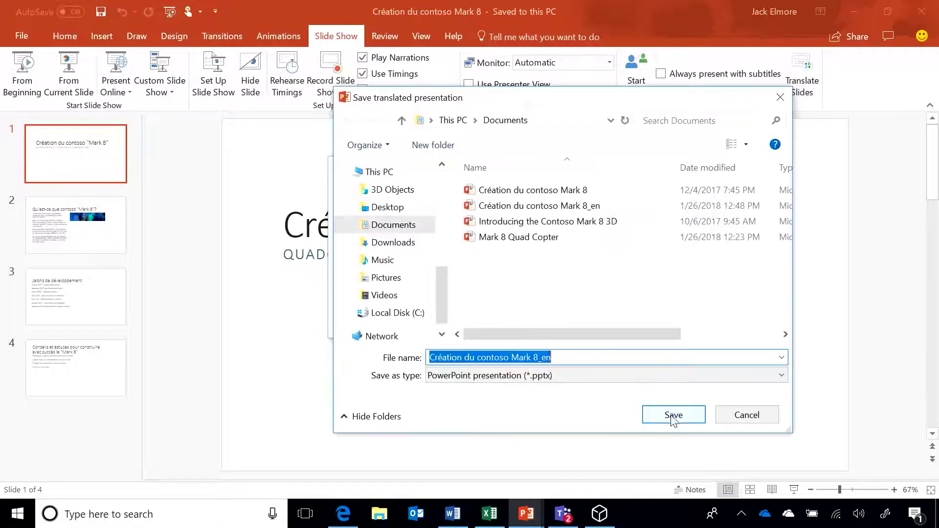
pyautogui.click(673, 414)
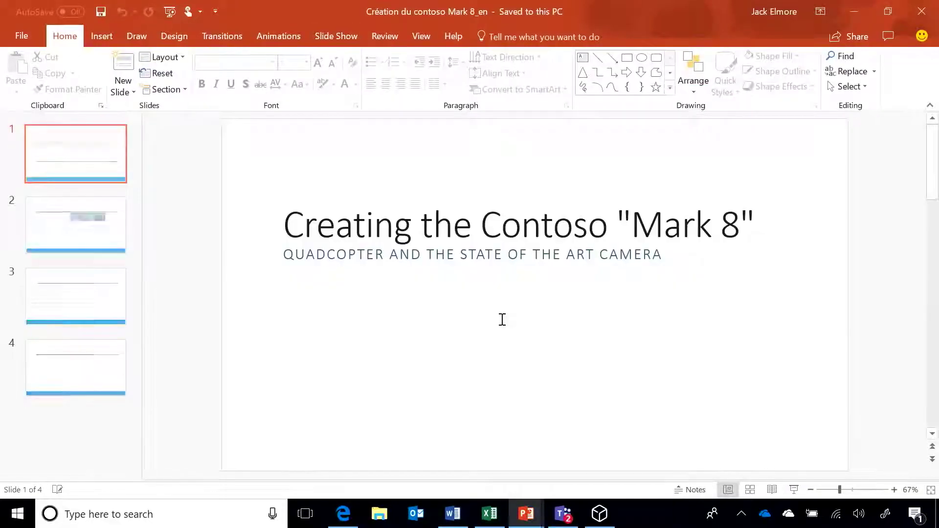
# Step: Insert all four pictures from the Mark8 Images folder into the title slide of the translated presentation
pyautogui.click(97, 239)
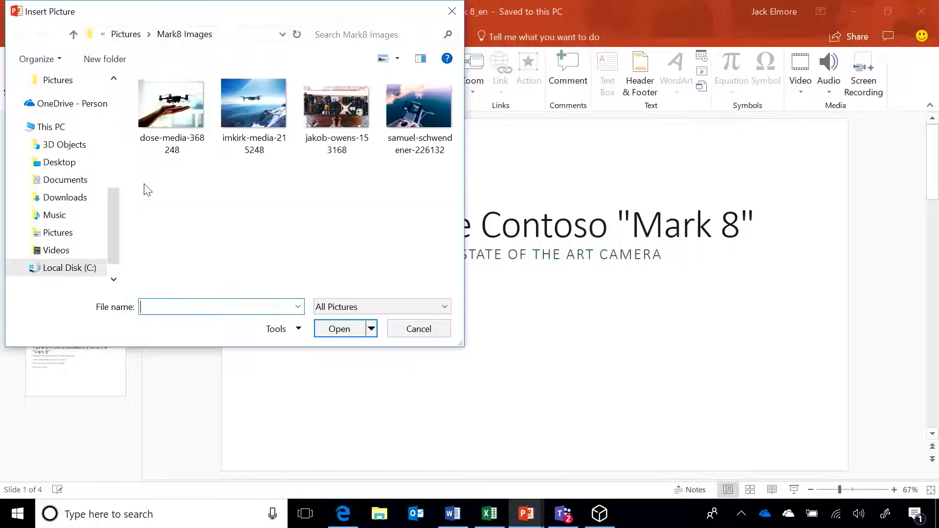
pyautogui.moveTo(146, 189); pyautogui.dragTo(454, 80)
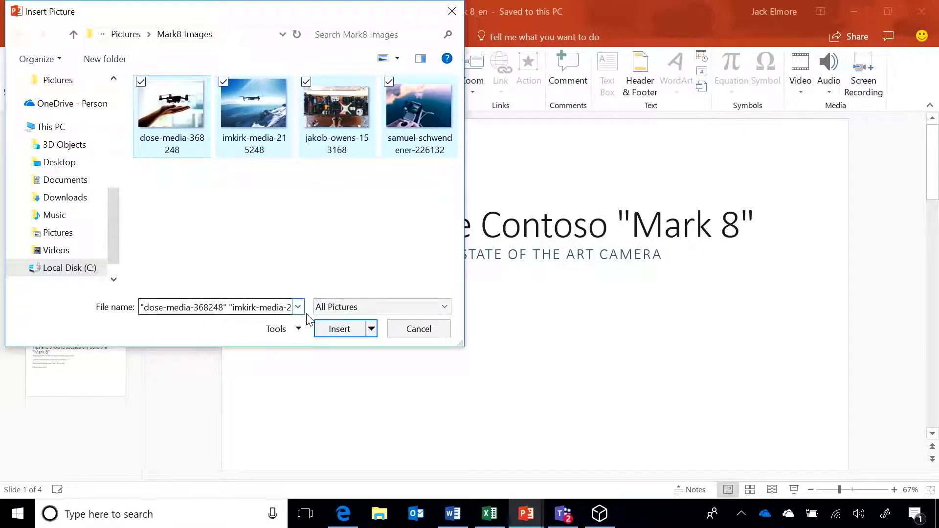
pyautogui.click(337, 335)
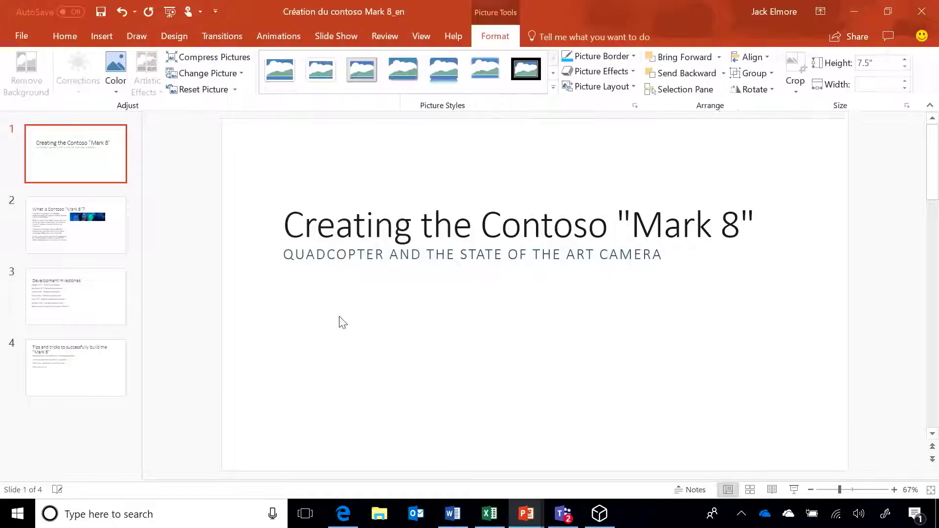